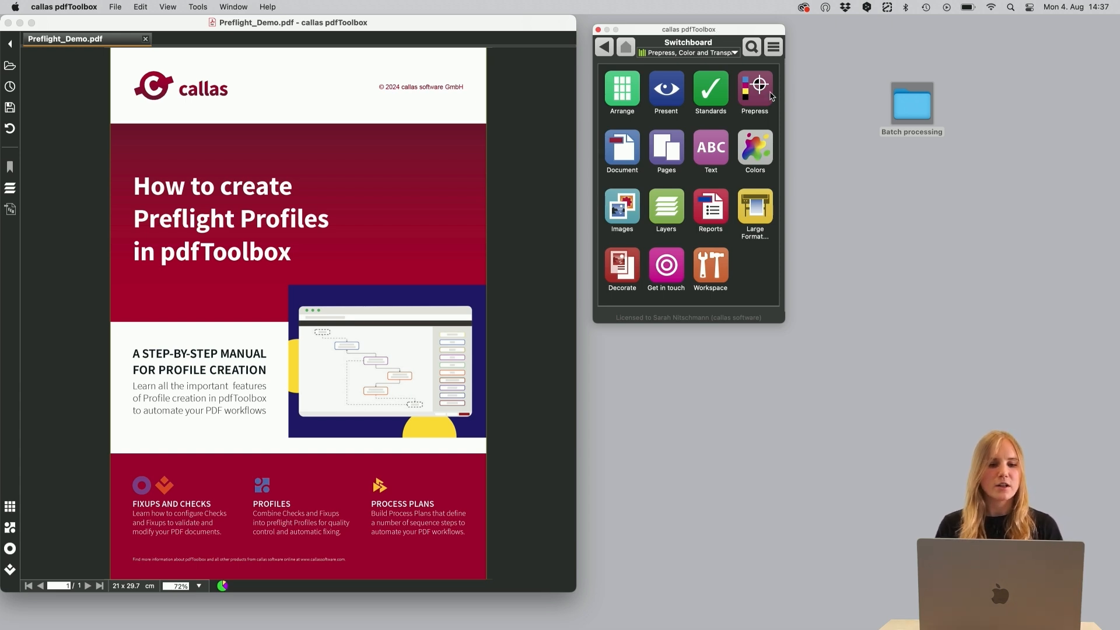
Choose the PDF/X-4 conversion among the Standards actions and open its batch processing setup
left_click(713, 95)
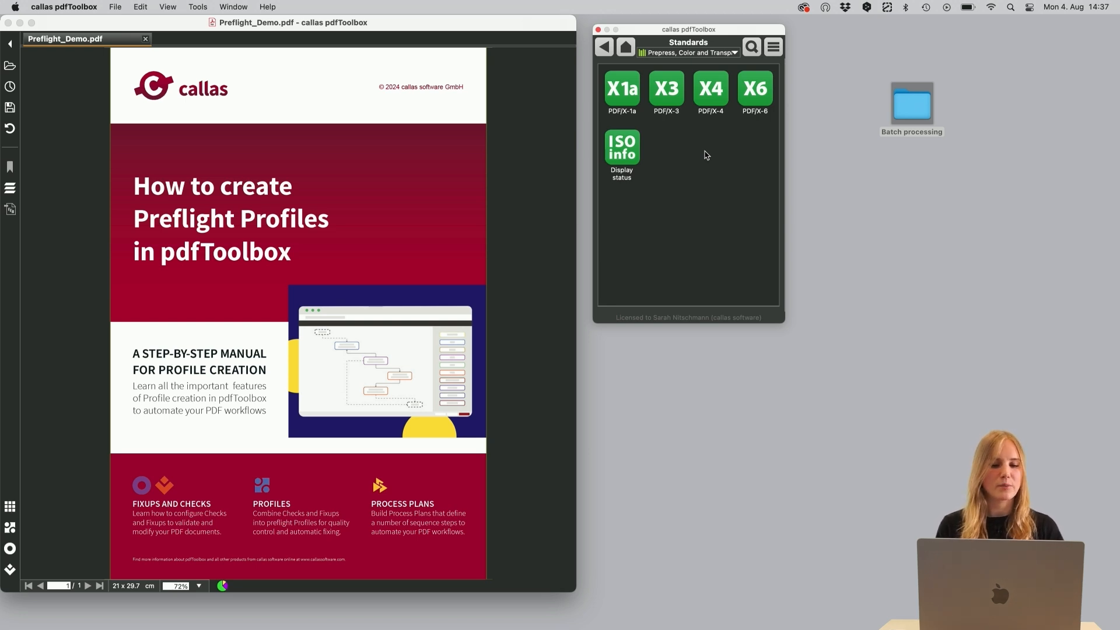
left_click(713, 94)
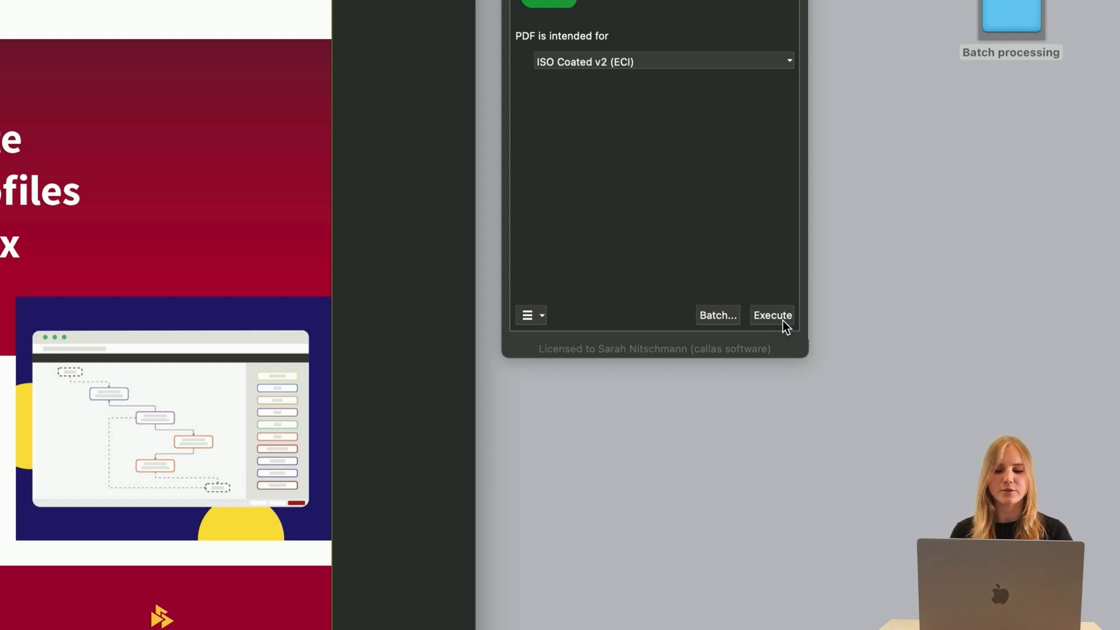
left_click(721, 319)
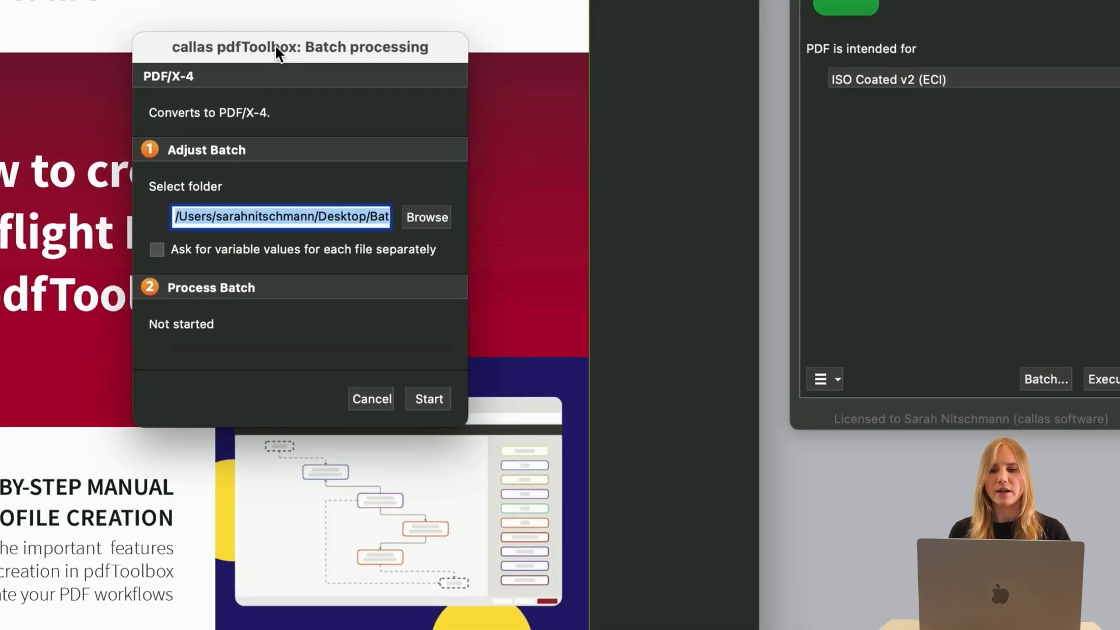
left_click_drag(275, 47, 312, 56)
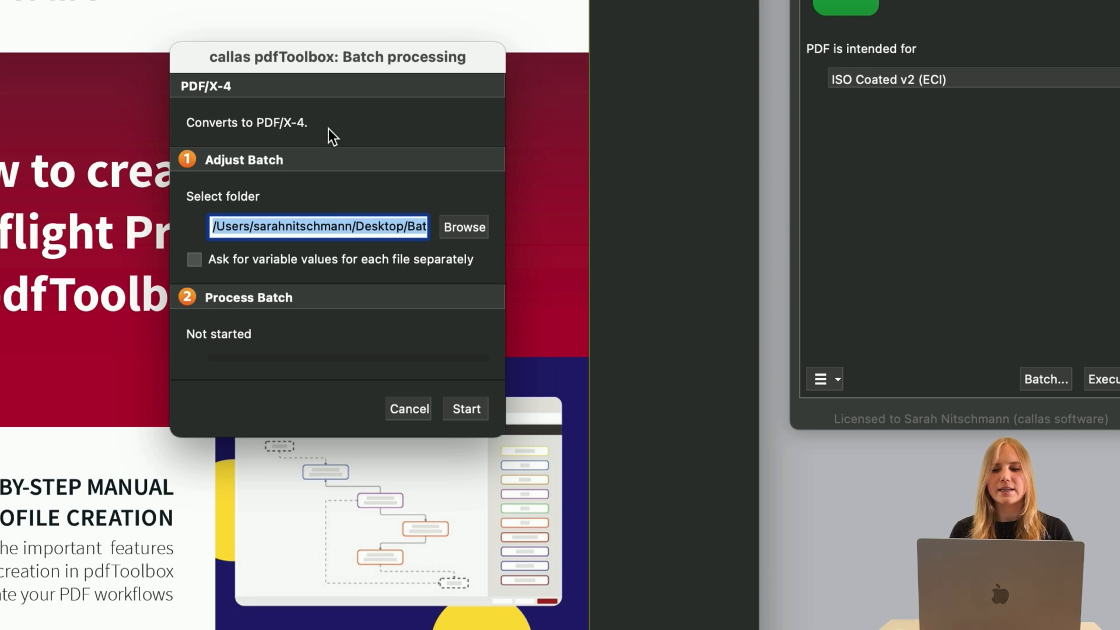
Select the Batch processing folder on the Desktop as the batch's source folder
left_click(330, 226)
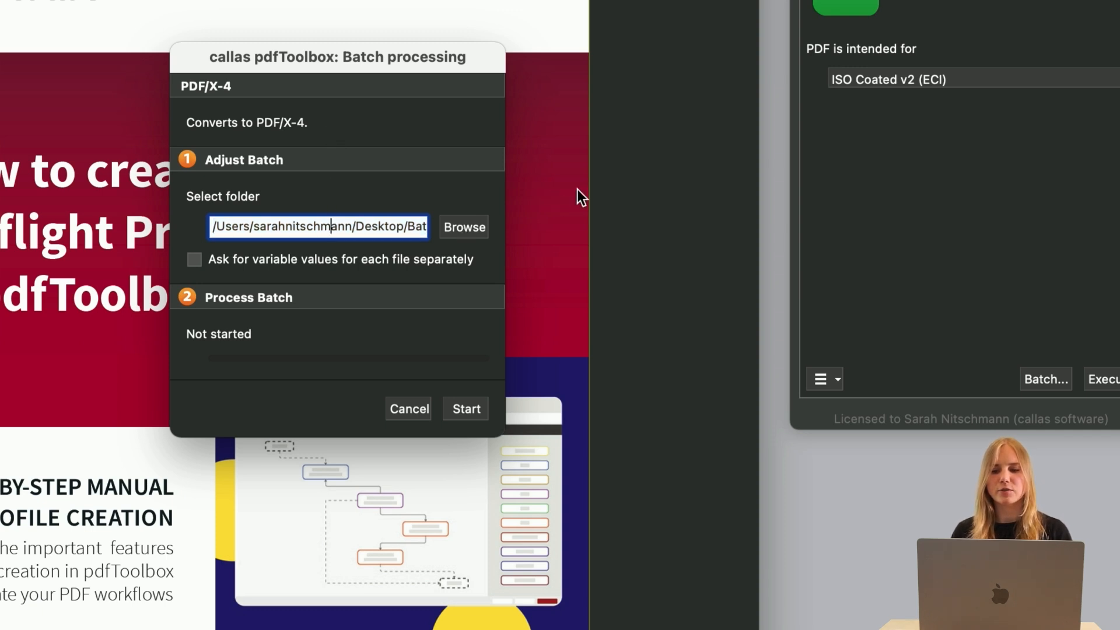
left_click(470, 227)
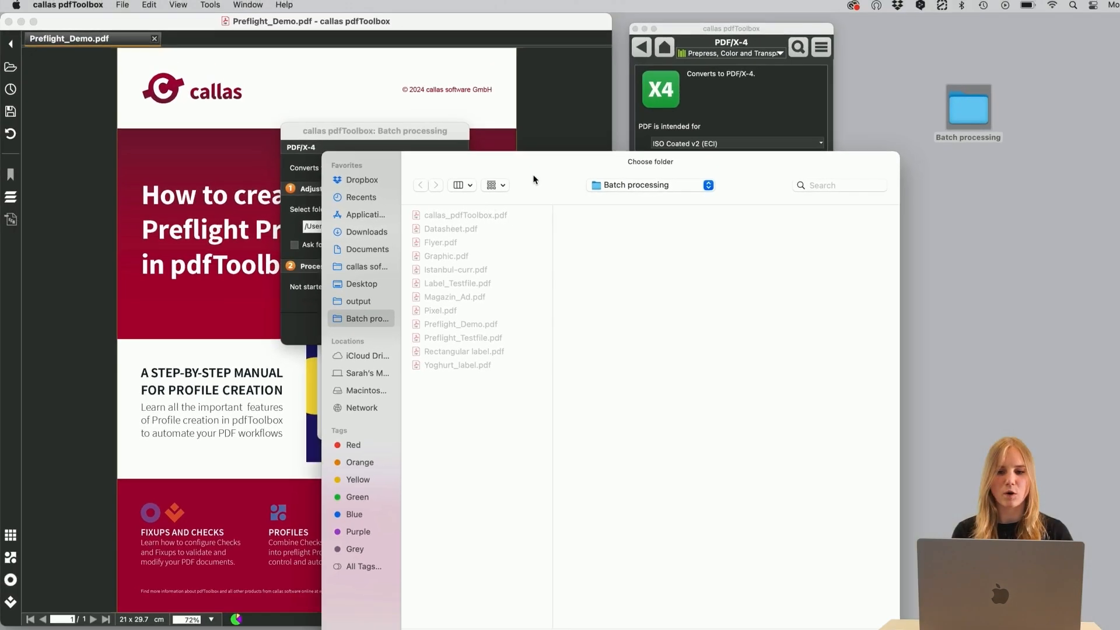
left_click_drag(535, 180, 479, 63)
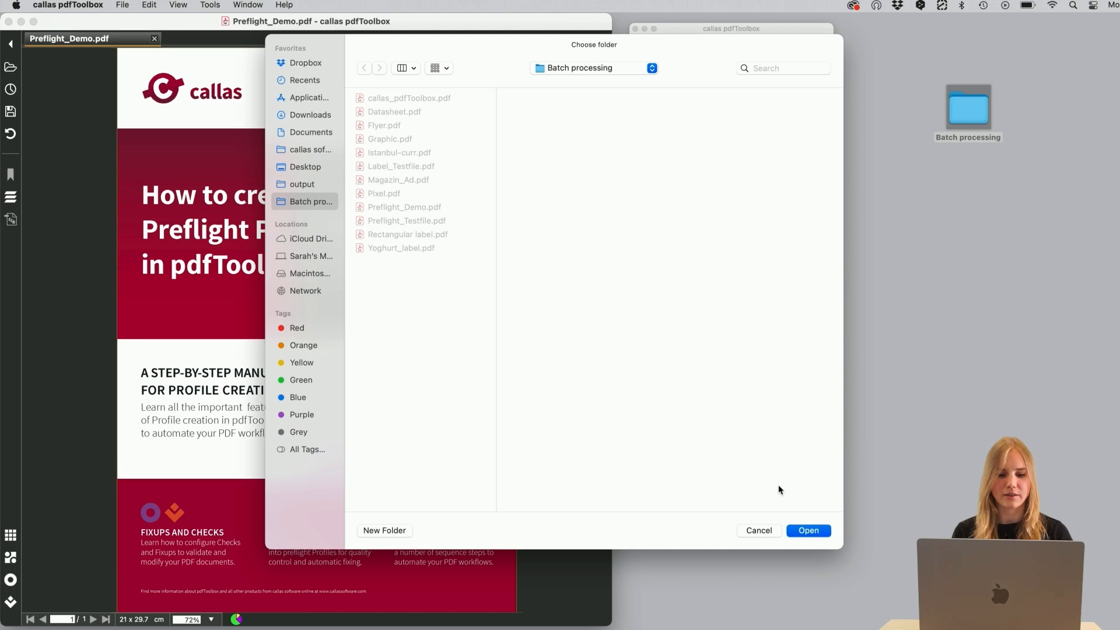
key("Return")
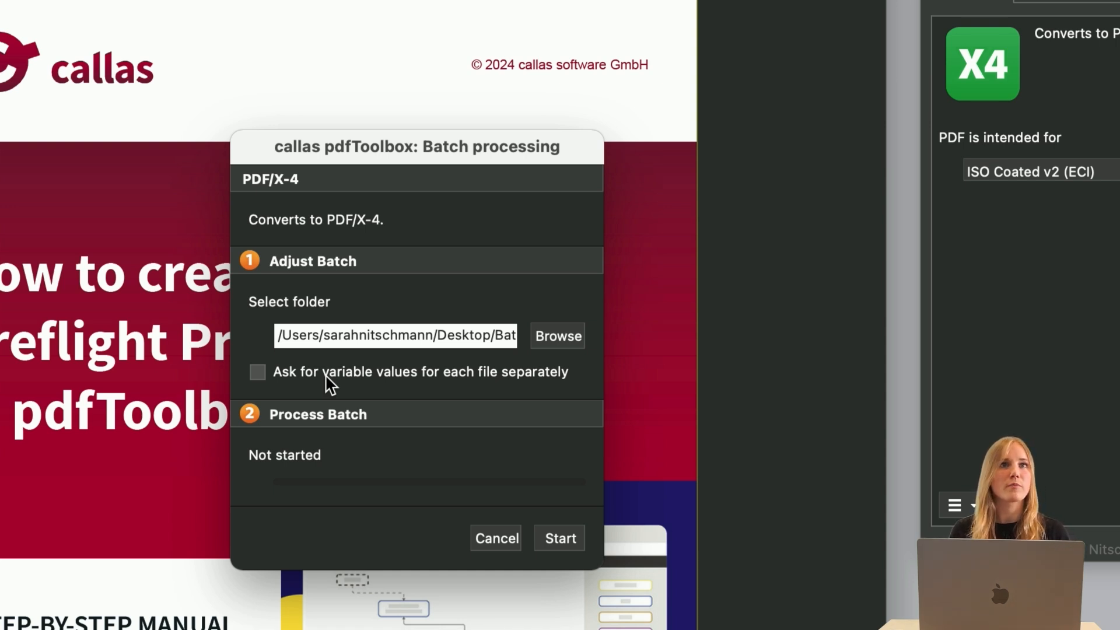
Start the PDF/X-4 batch with asking for variable values for each file separately left disabled
left_click(259, 376)
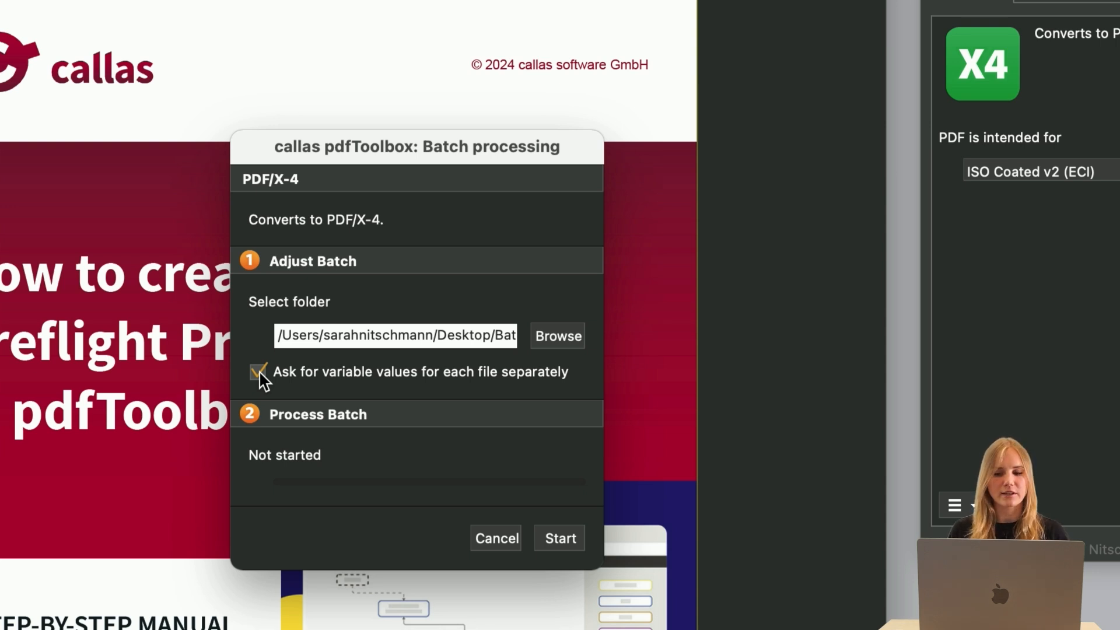
left_click(258, 373)
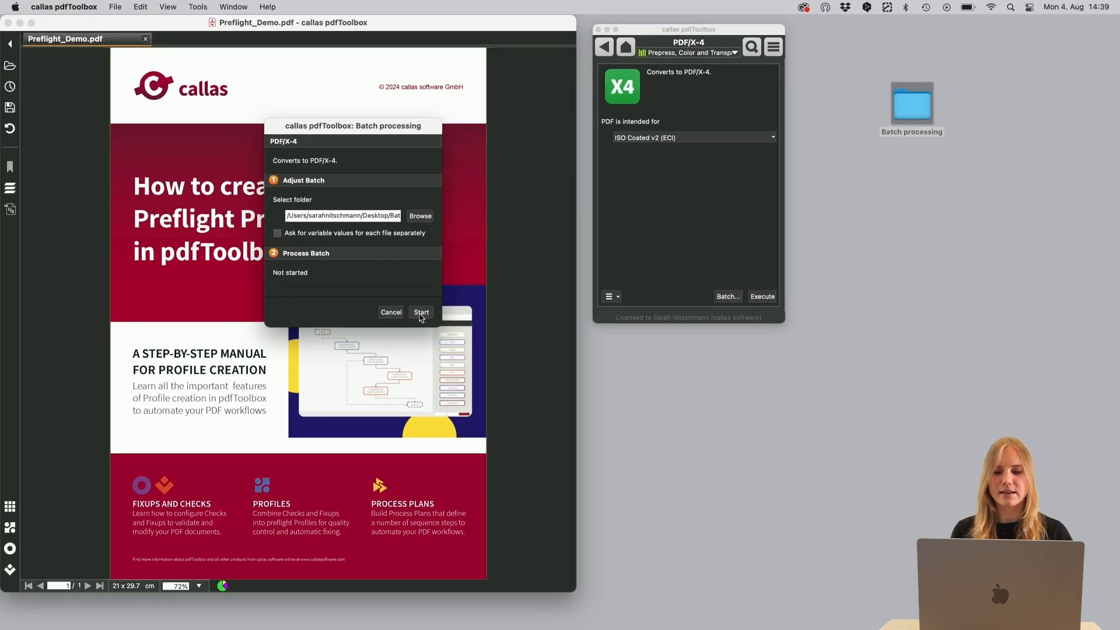
left_click(421, 314)
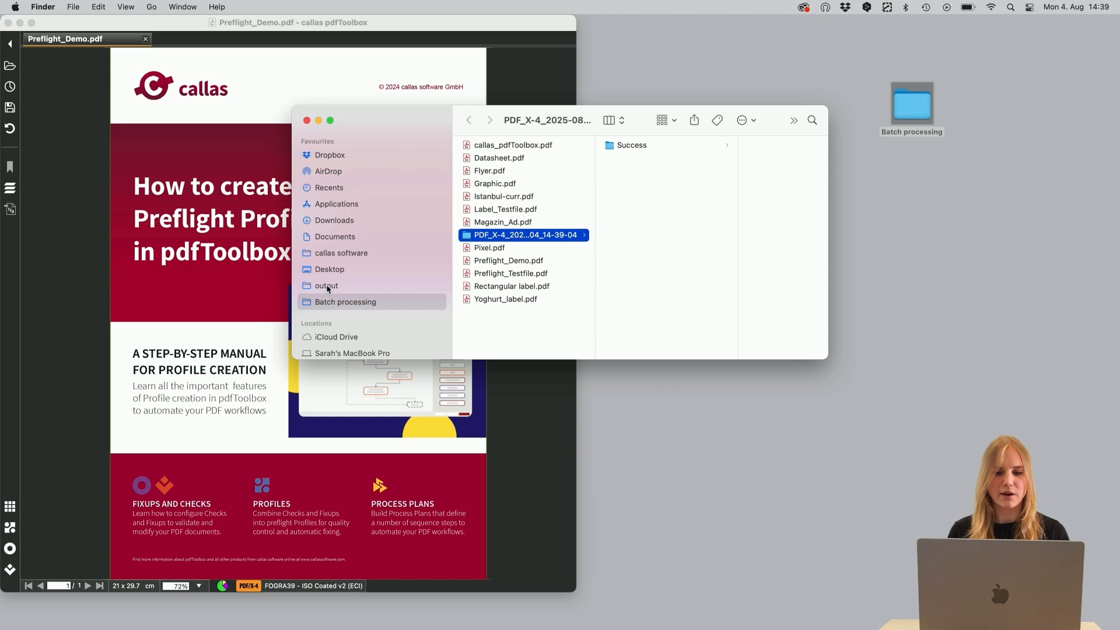
Widen the file name column and examine the Success folder inside the PDF/X-4 batch output folder
left_click_drag(593, 269, 685, 270)
scroll(522, 246, "left", 2)
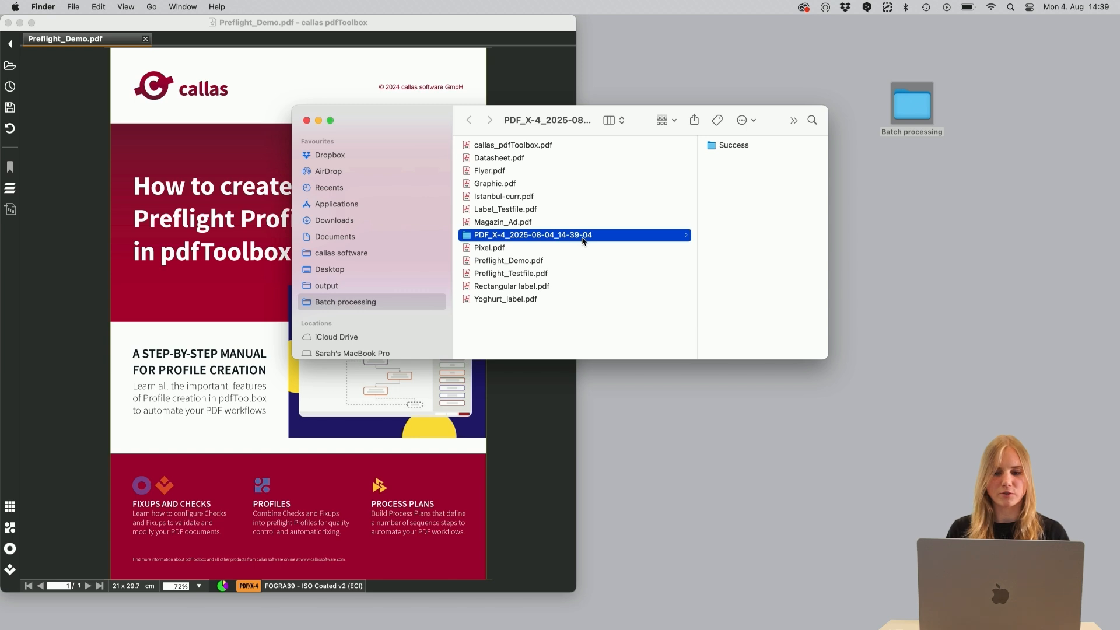
scroll(738, 195, "right", 2)
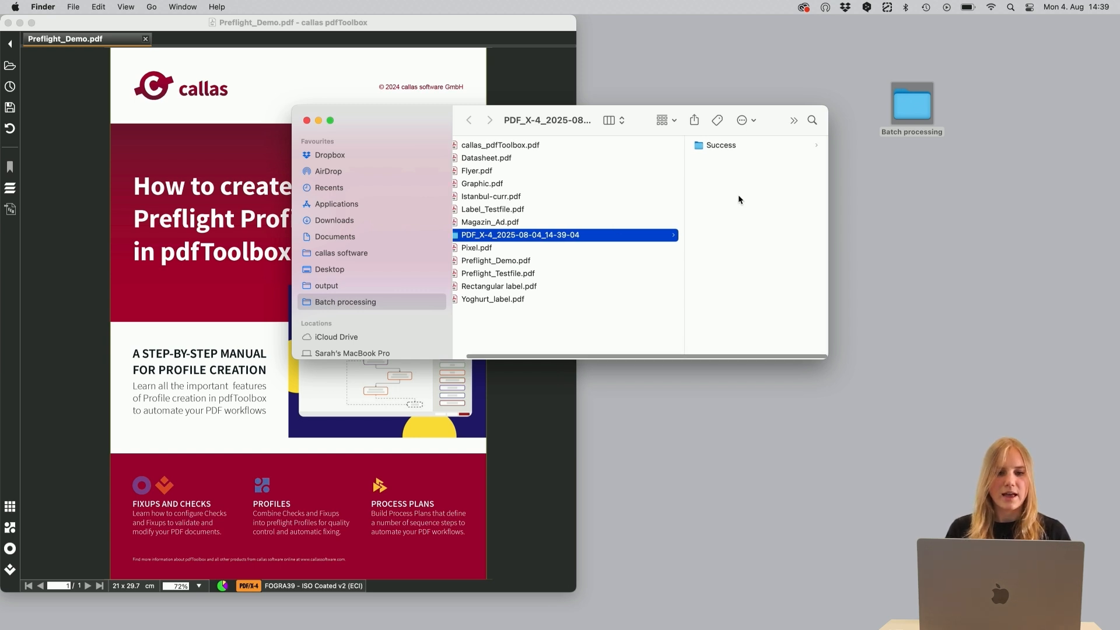
left_click(712, 147)
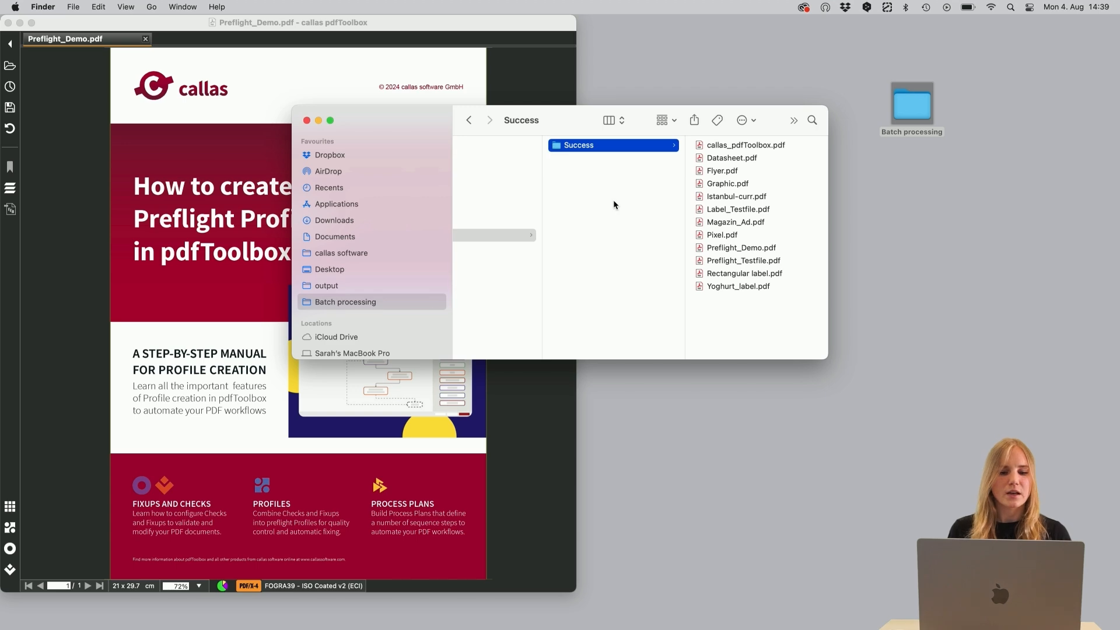
Switch back to pdfToolbox and return to the Switchboard's overview of action groups
left_click(263, 567)
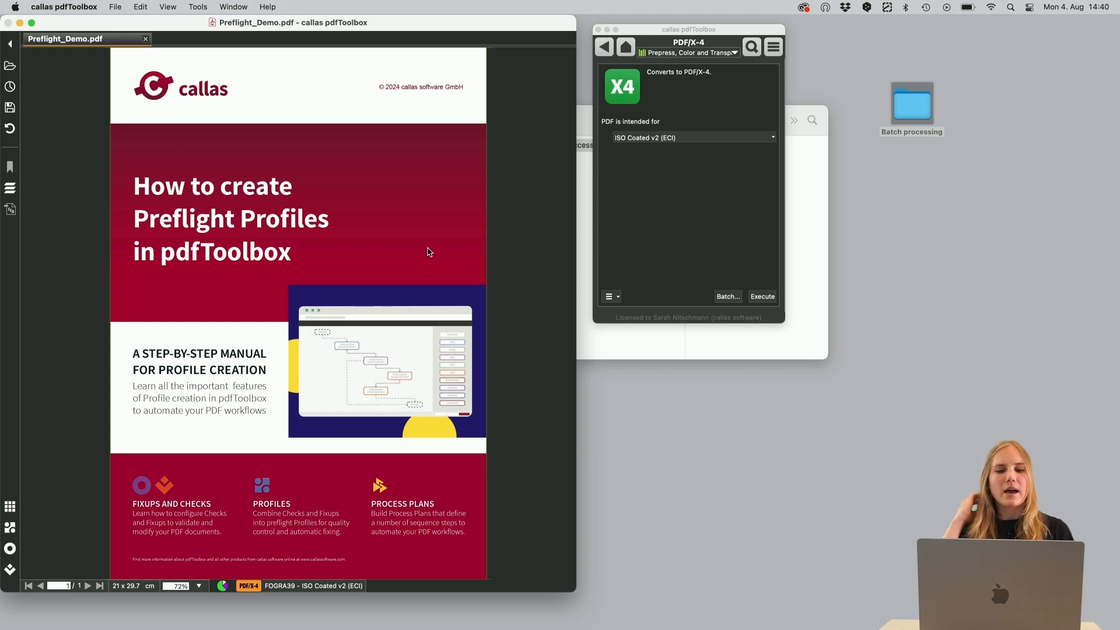
left_click(610, 46)
left_click(634, 49)
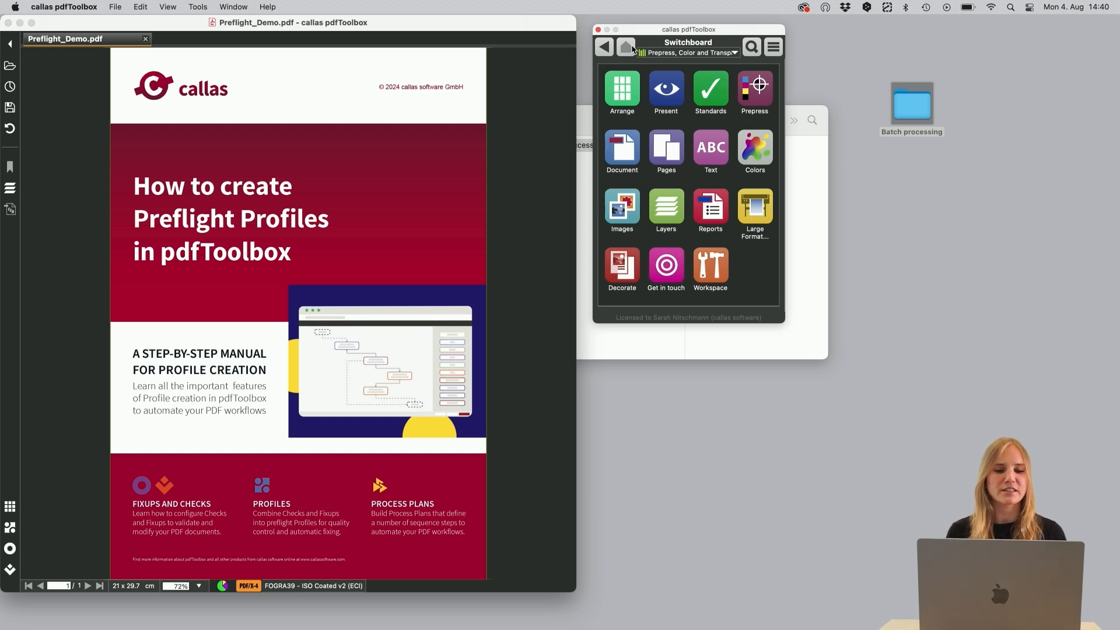
Open the Profiles window, switch it to Checks, and flag the check "Image resolution less than 300 ppi" for the Workspace
left_click(9, 527)
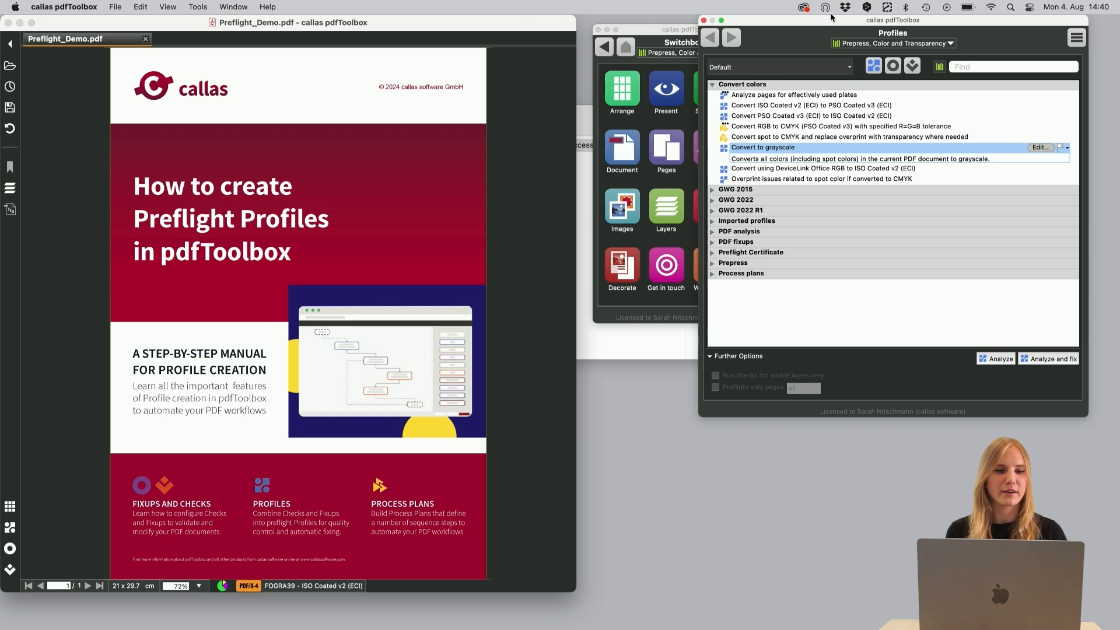
left_click_drag(831, 15, 700, 159)
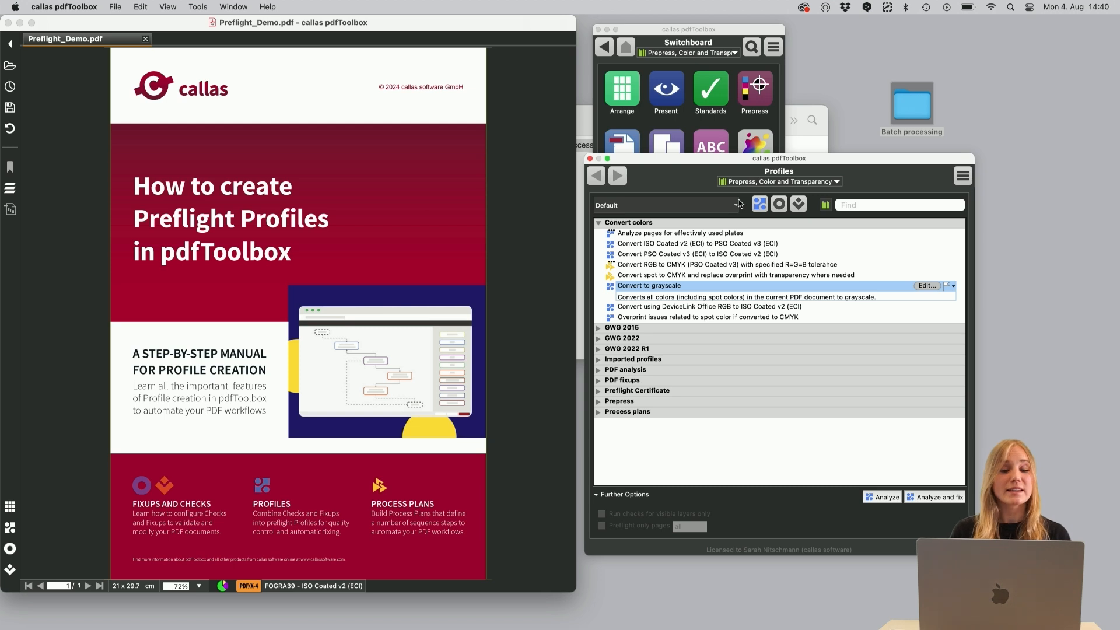
left_click(778, 204)
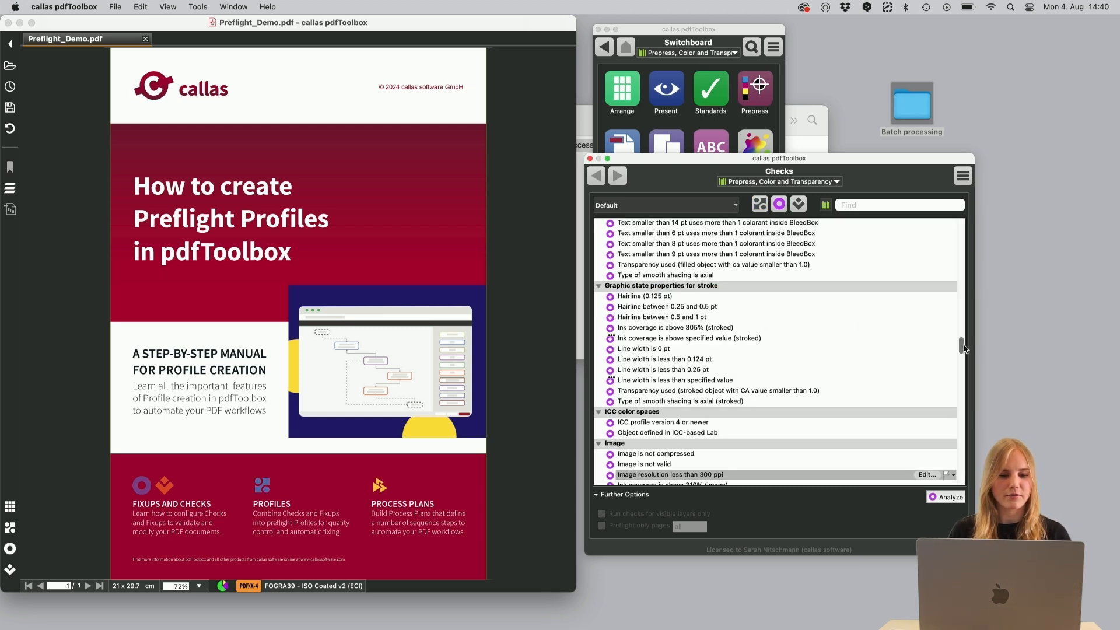
left_click_drag(962, 347, 961, 353)
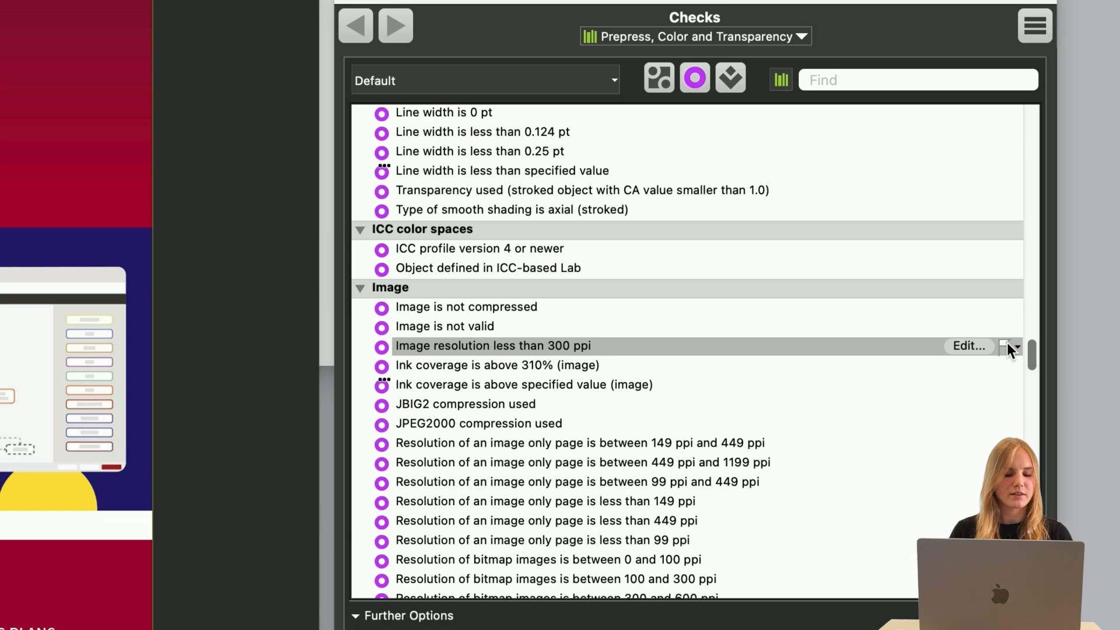
left_click(1014, 345)
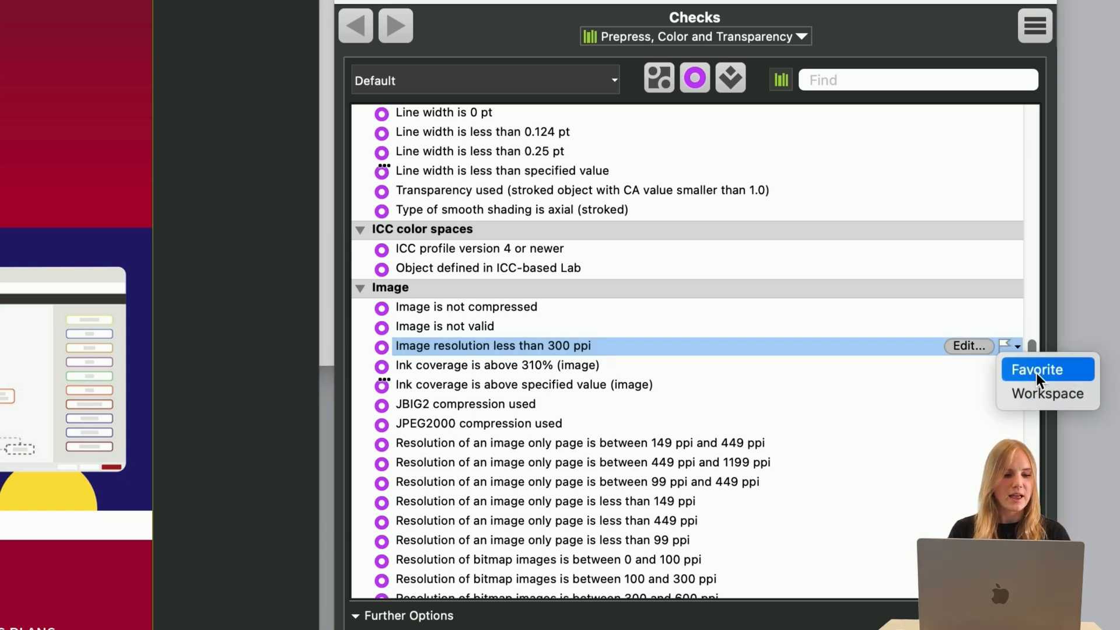
left_click(1059, 394)
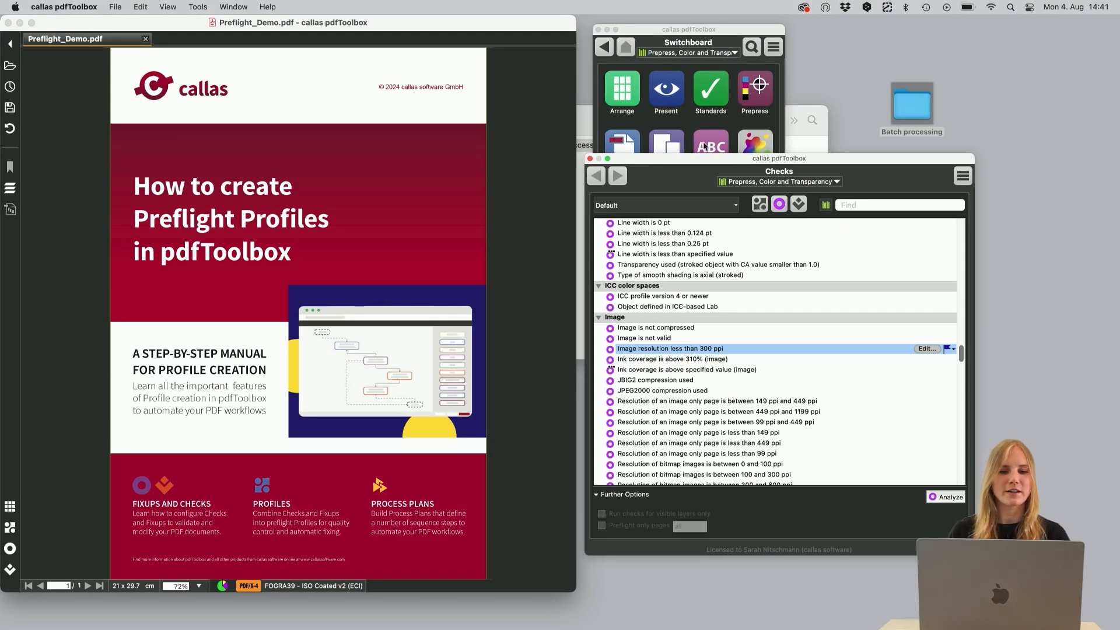
Rearrange the Checks and Switchboard windows and open the flagged image resolution check from the Workspace group
left_click_drag(677, 160, 882, 148)
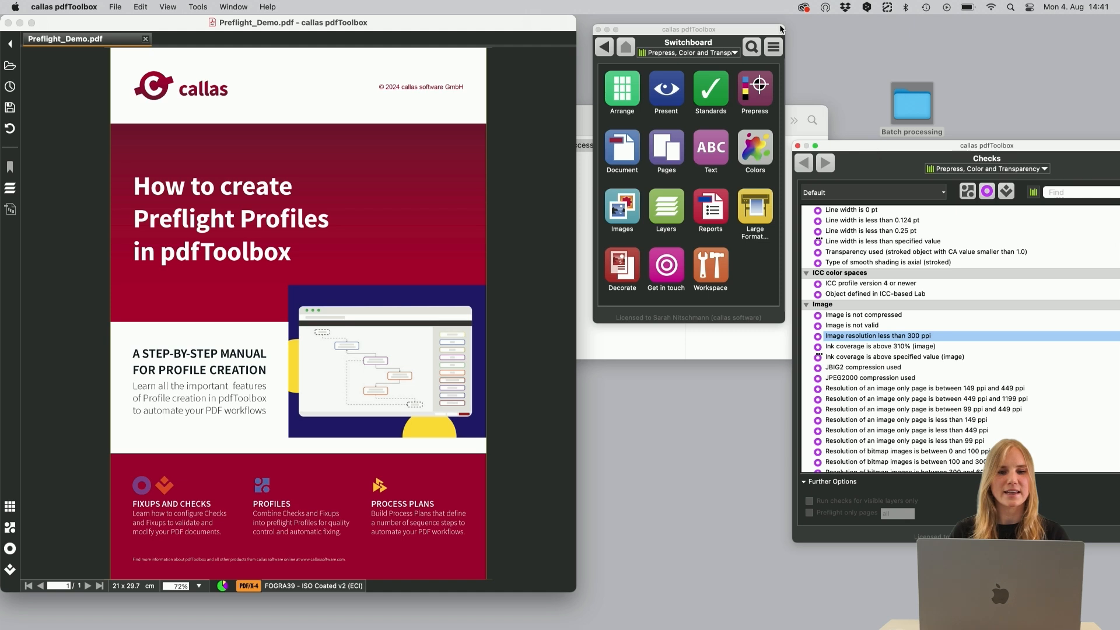
left_click_drag(781, 28, 765, 20)
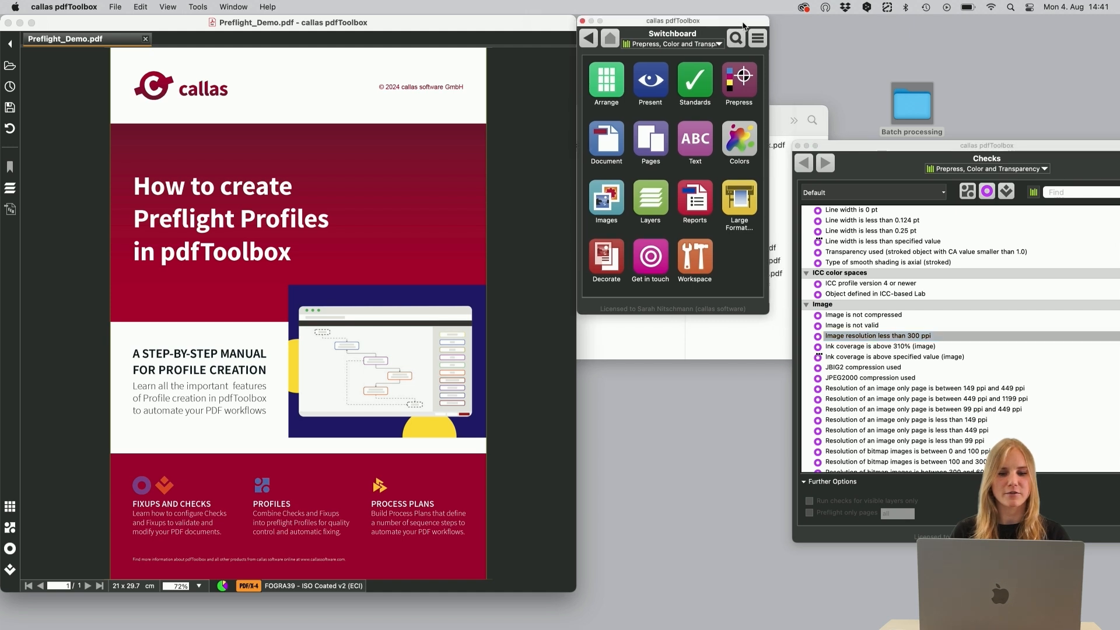
left_click(694, 264)
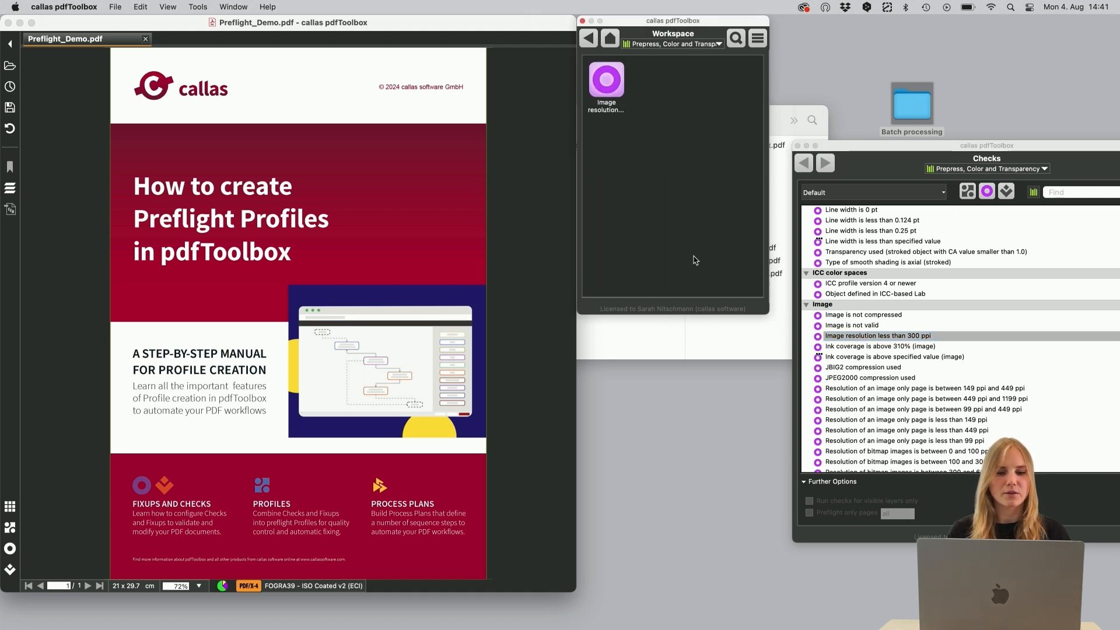
left_click(616, 98)
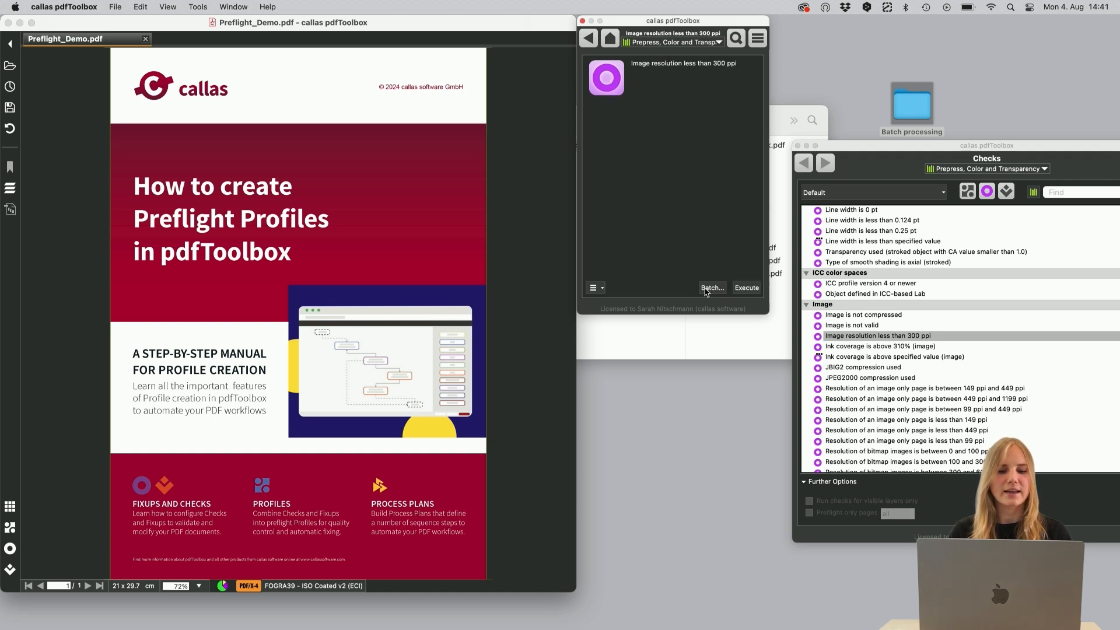
Run the image resolution check as a batch on the preset folder and open the resulting Failure folder
left_click(712, 287)
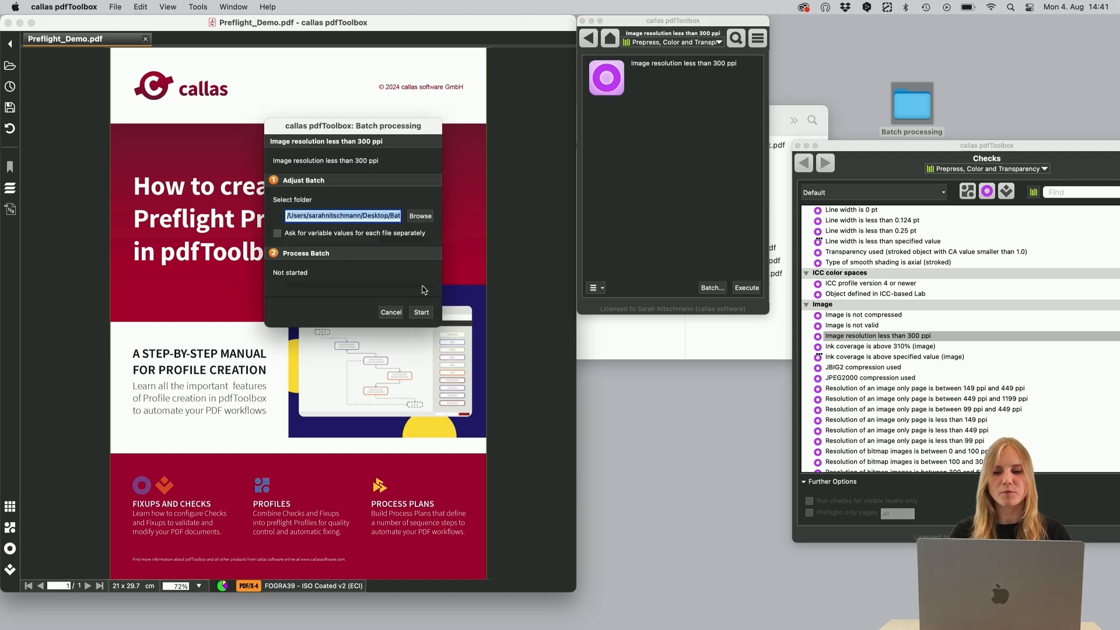
left_click(421, 313)
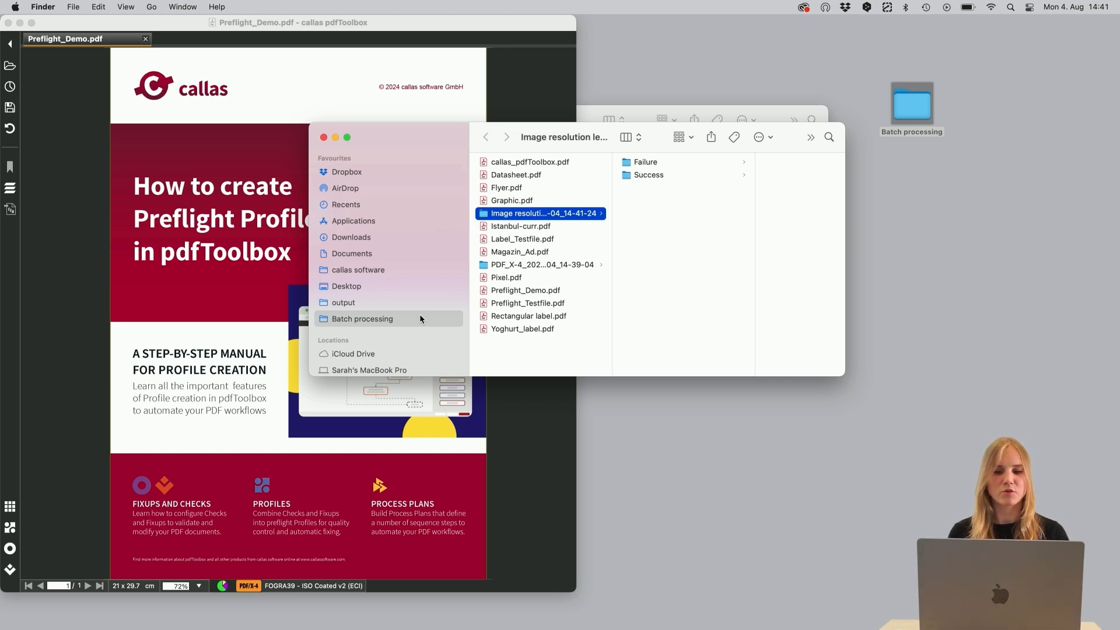
left_click(646, 166)
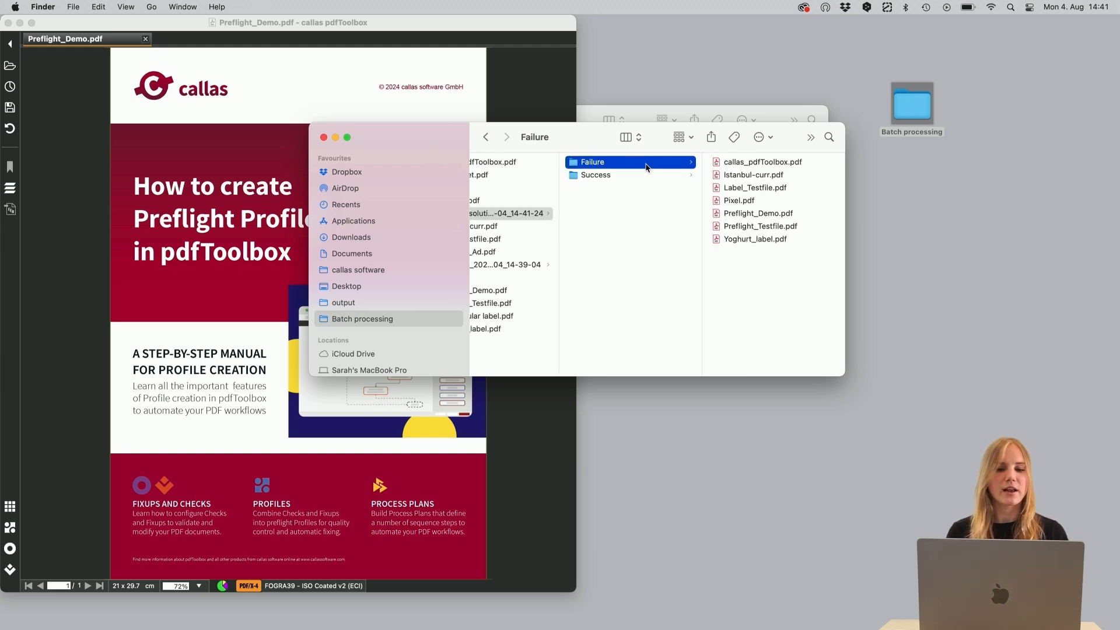